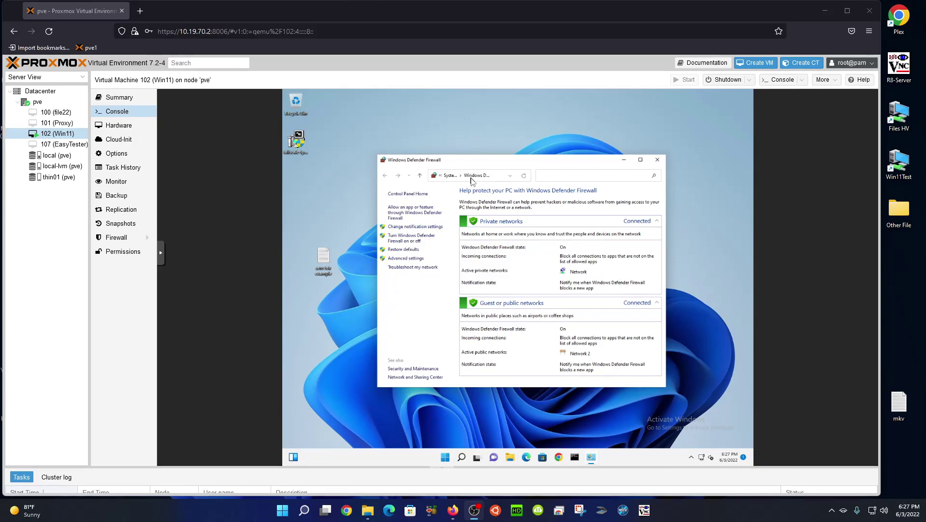
- Show the Inbound Rules list, scroll through it, and scroll back up to the TightVNC rule
{"action": "left_click", "coordinate": [414, 259]}
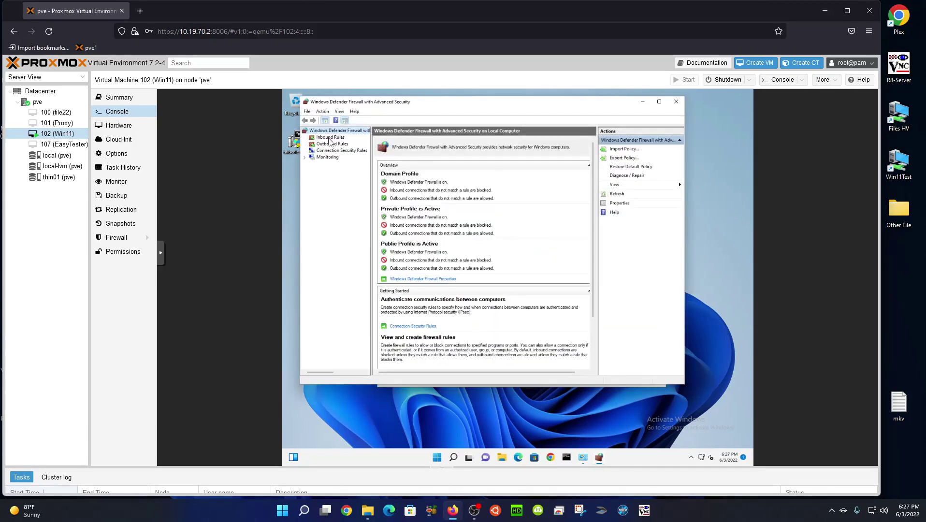
{"action": "left_click", "coordinate": [330, 138]}
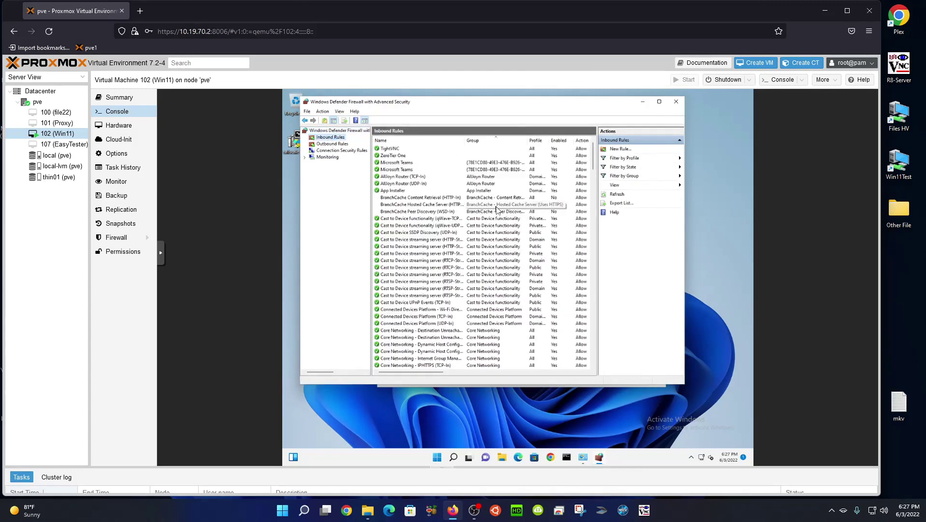
{"action": "scroll", "coordinate": [497, 215], "scroll_direction": "down", "scroll_amount": 5}
{"action": "scroll", "coordinate": [497, 211], "scroll_direction": "down", "scroll_amount": 15}
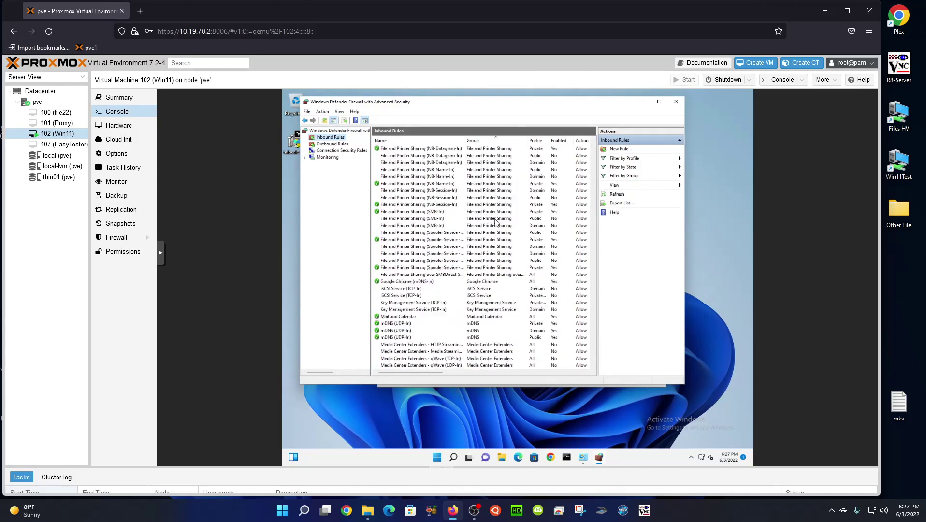
{"action": "scroll", "coordinate": [495, 221], "scroll_direction": "down", "scroll_amount": 12}
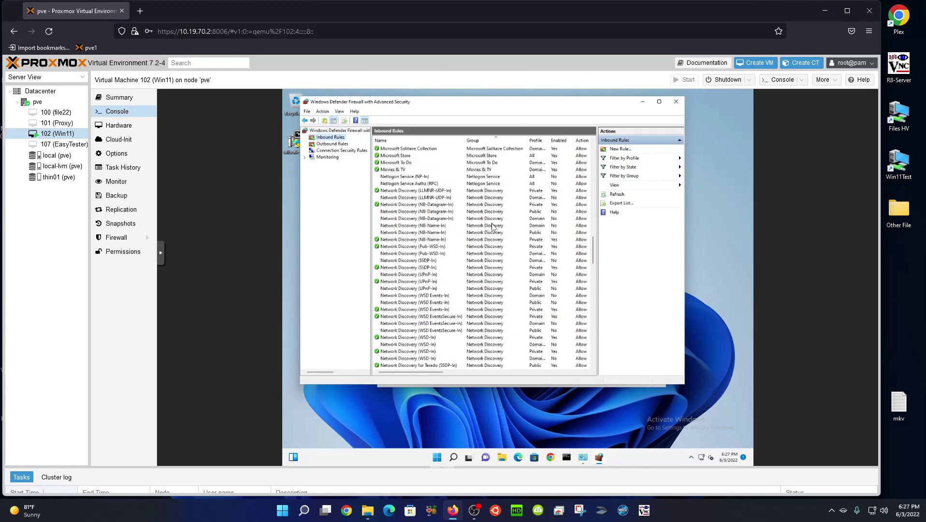
{"action": "scroll", "coordinate": [492, 226], "scroll_direction": "down", "scroll_amount": 18}
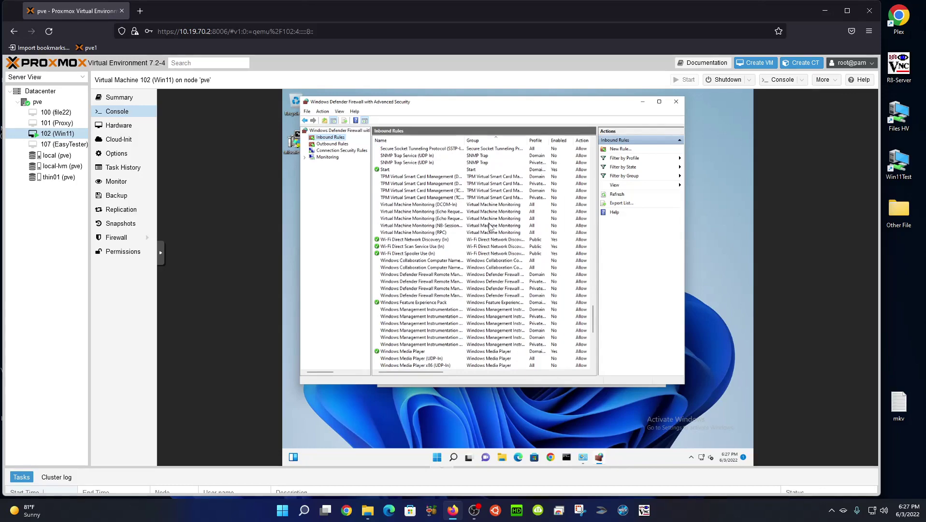
{"action": "scroll", "coordinate": [490, 226], "scroll_direction": "down", "scroll_amount": 12}
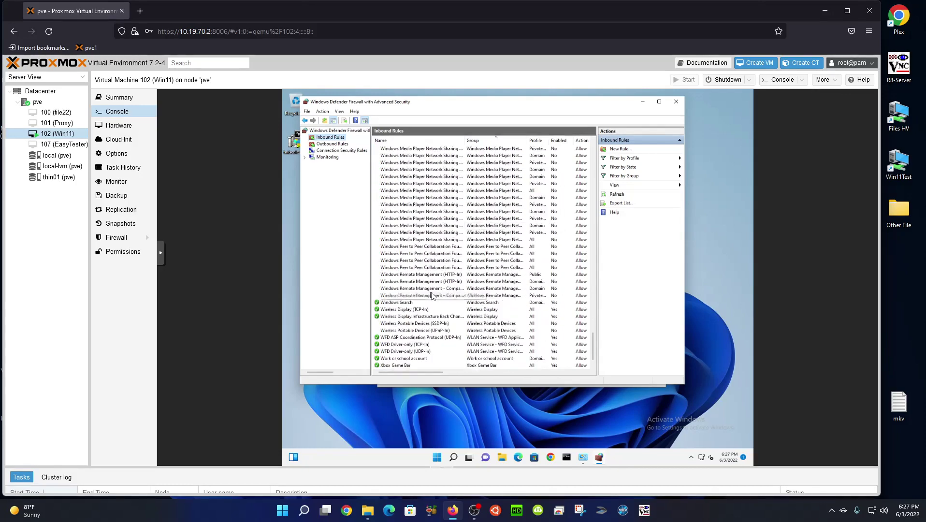
{"action": "scroll", "coordinate": [432, 298], "scroll_direction": "up", "scroll_amount": 6}
{"action": "scroll", "coordinate": [432, 296], "scroll_direction": "up", "scroll_amount": 5}
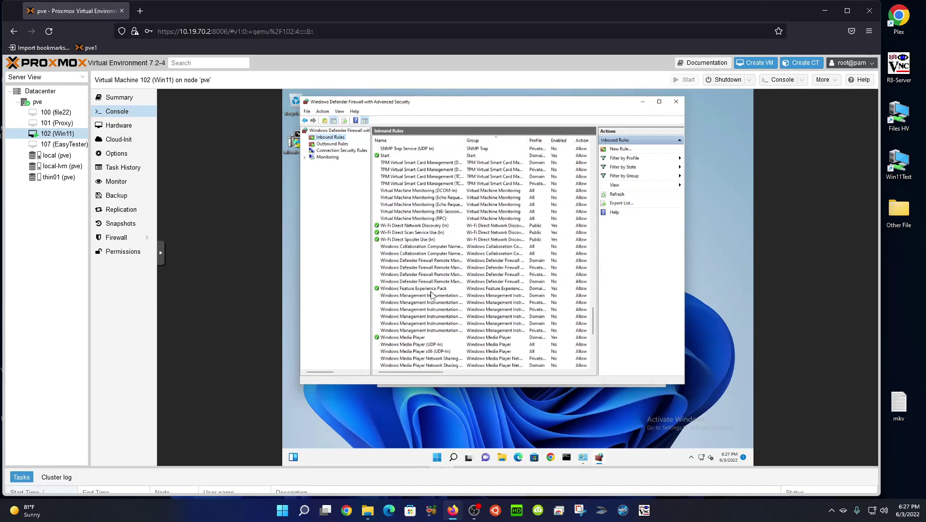
{"action": "scroll", "coordinate": [432, 296], "scroll_direction": "up", "scroll_amount": 4}
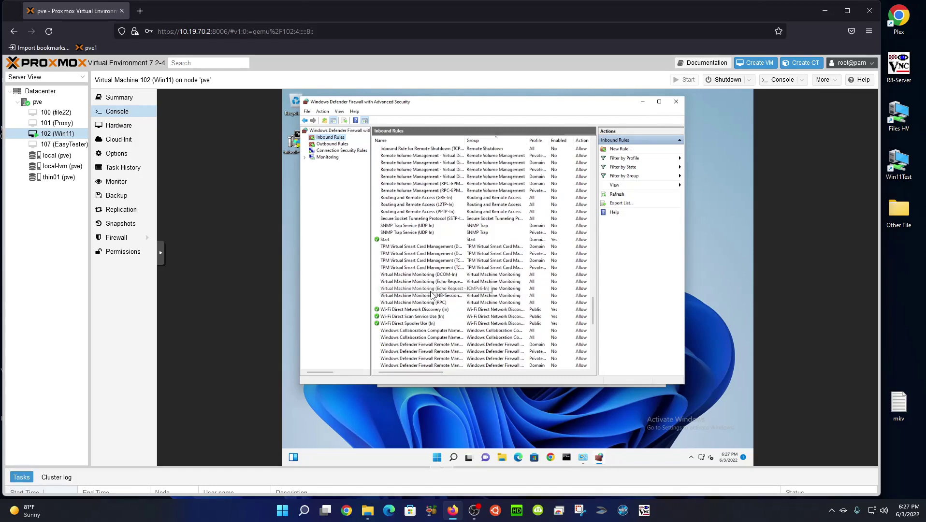
{"action": "scroll", "coordinate": [432, 296], "scroll_direction": "up", "scroll_amount": 8}
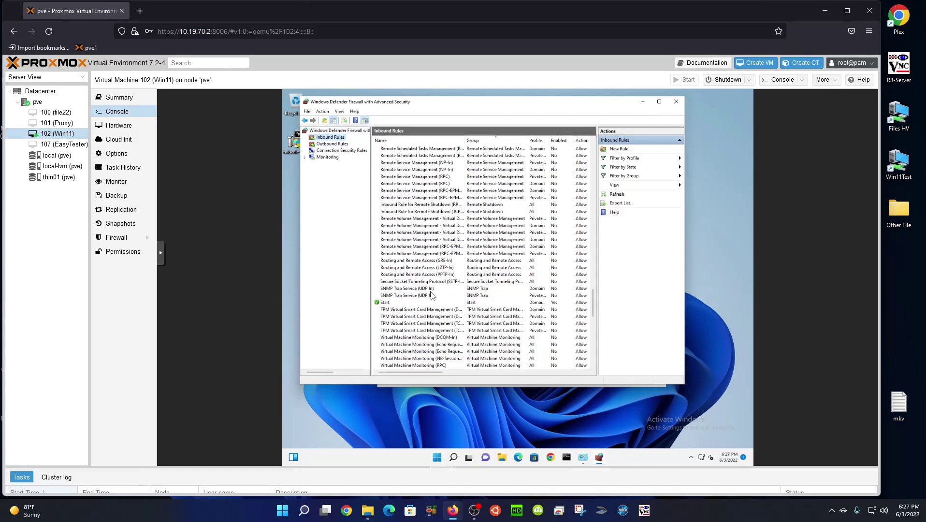
{"action": "scroll", "coordinate": [432, 294], "scroll_direction": "up", "scroll_amount": 3}
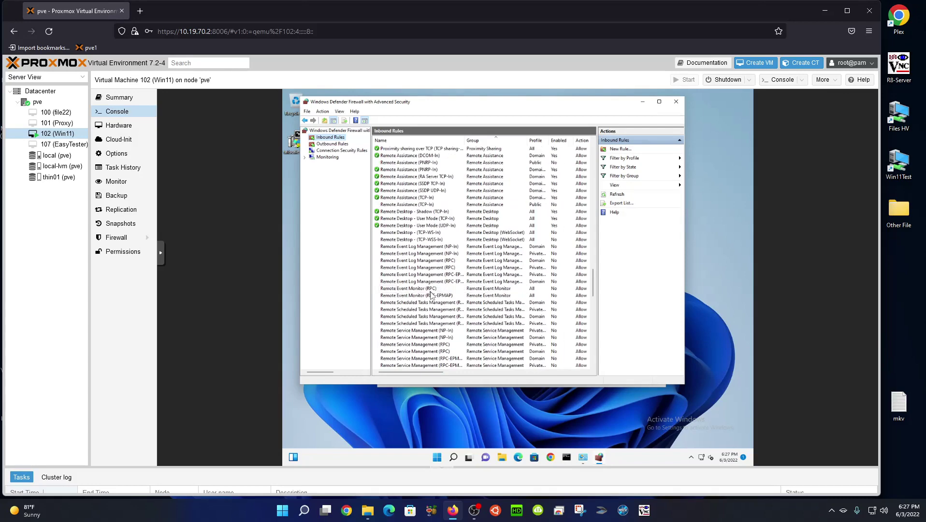
{"action": "scroll", "coordinate": [432, 295], "scroll_direction": "up", "scroll_amount": 8}
{"action": "scroll", "coordinate": [432, 296], "scroll_direction": "up", "scroll_amount": 10}
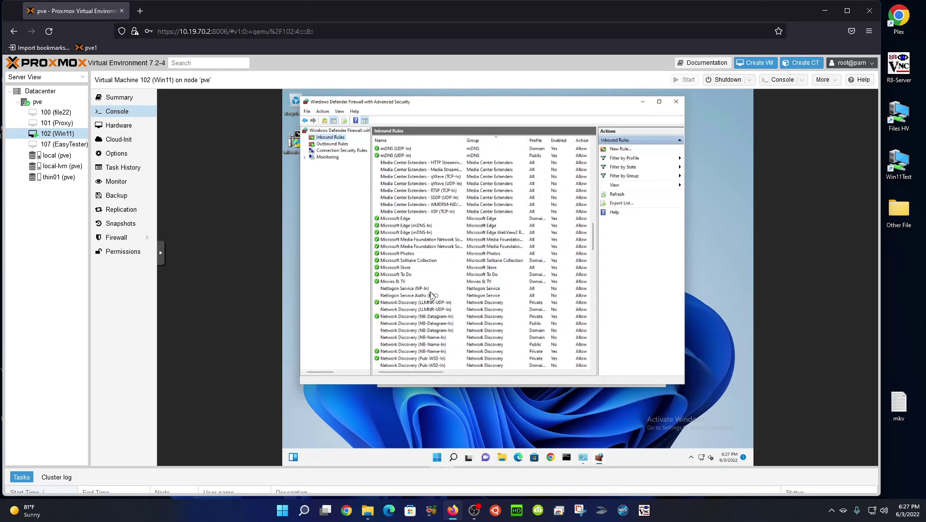
{"action": "scroll", "coordinate": [432, 295], "scroll_direction": "up", "scroll_amount": 9}
{"action": "scroll", "coordinate": [432, 296], "scroll_direction": "up", "scroll_amount": 20}
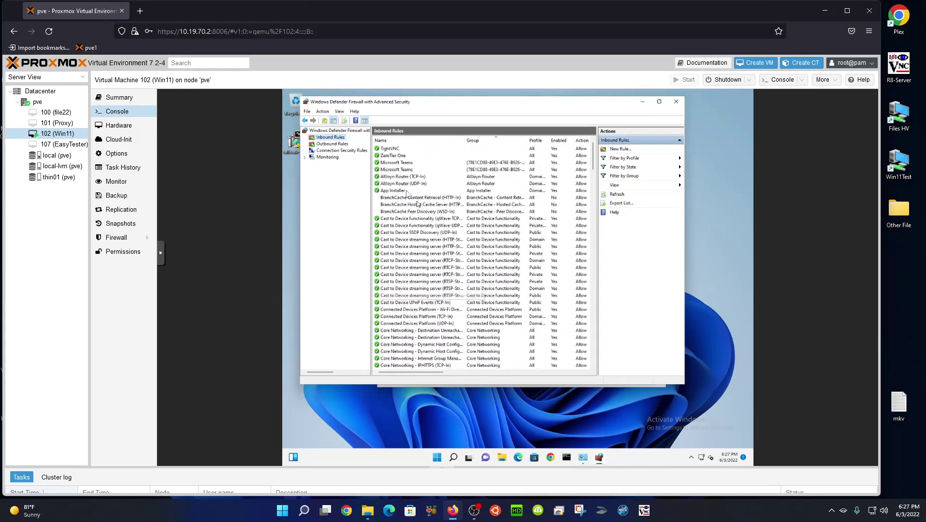
- Open the TightVNC rule's Scope settings and set Remote IP address to 'These IP addresses'
{"action": "left_click", "coordinate": [386, 149]}
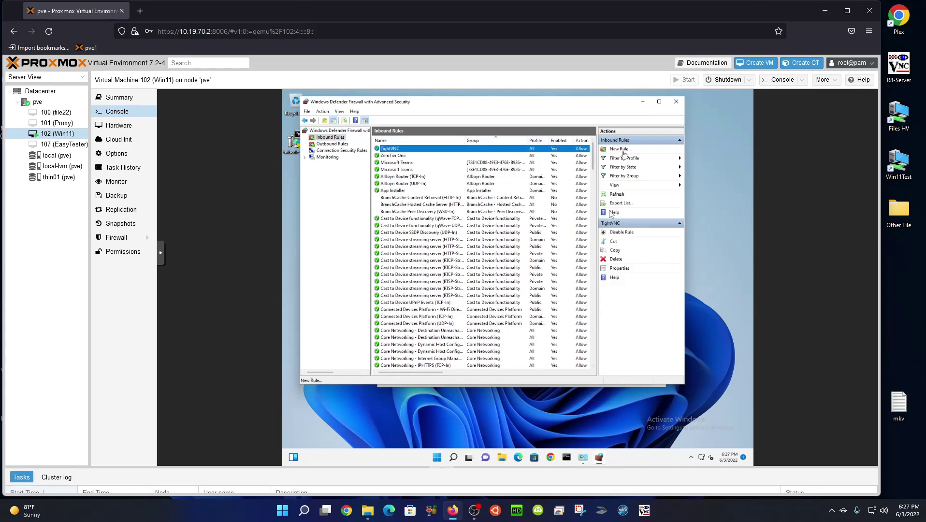
{"action": "double_click", "coordinate": [483, 149]}
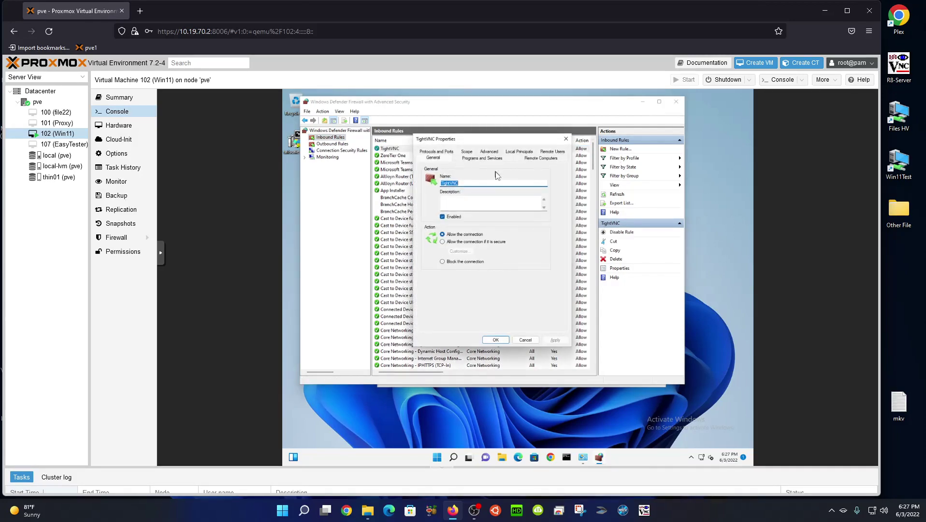
{"action": "left_click", "coordinate": [467, 152]}
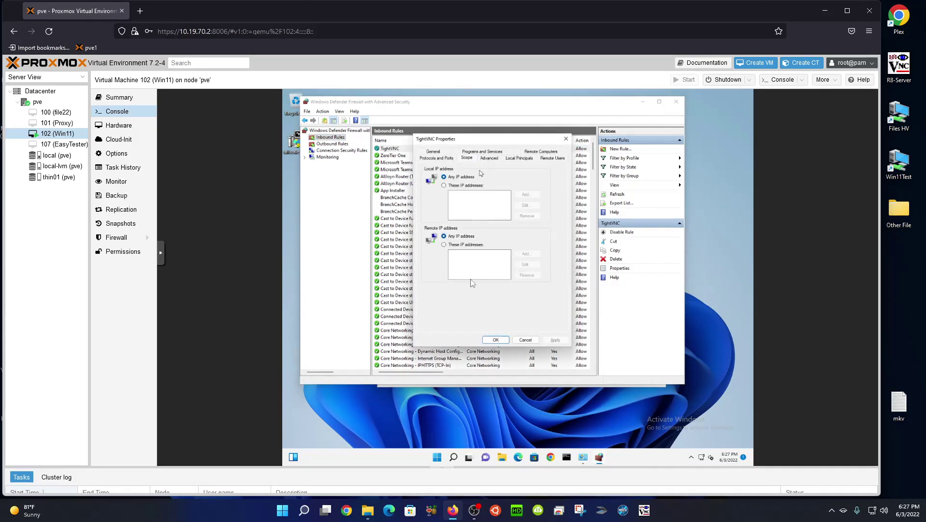
{"action": "left_click", "coordinate": [467, 245]}
- Add 192.168.194.0/24 as the TightVNC rule's allowed remote address, then apply and save the rule
{"action": "left_click", "coordinate": [528, 255]}
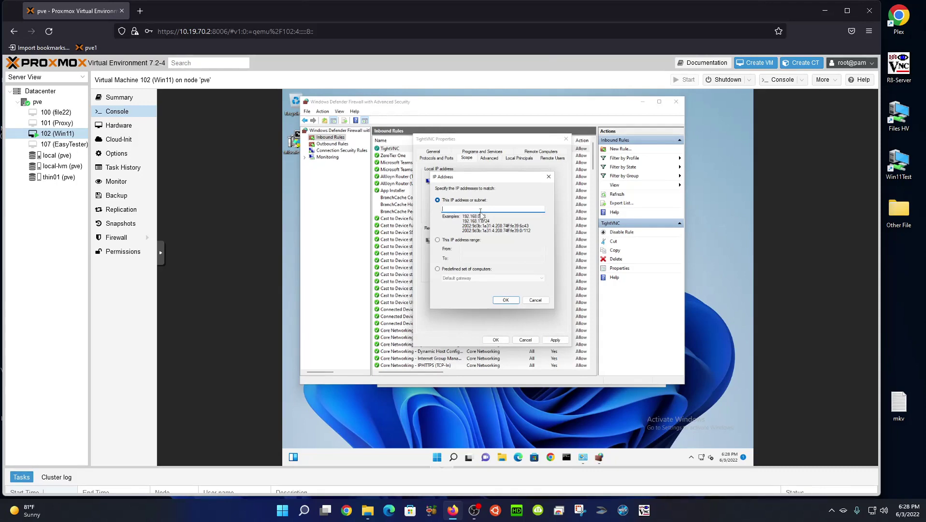
{"action": "type", "text": "192.1"}
{"action": "key", "text": "BackSpace"}
{"action": "type", "text": ".194.1"}
{"action": "type", "text": "/24"}
{"action": "left_click", "coordinate": [510, 300]}
{"action": "left_click", "coordinate": [555, 340]}
{"action": "left_click", "coordinate": [495, 340]}
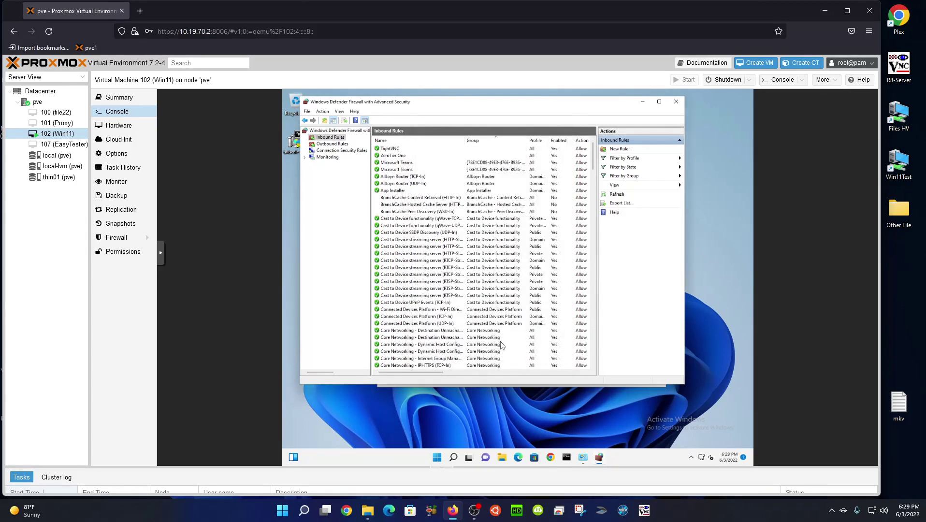
- Launch TightVNC Viewer and try connecting to the LAN address 10.19.70.213
{"action": "left_click", "coordinate": [124, 98]}
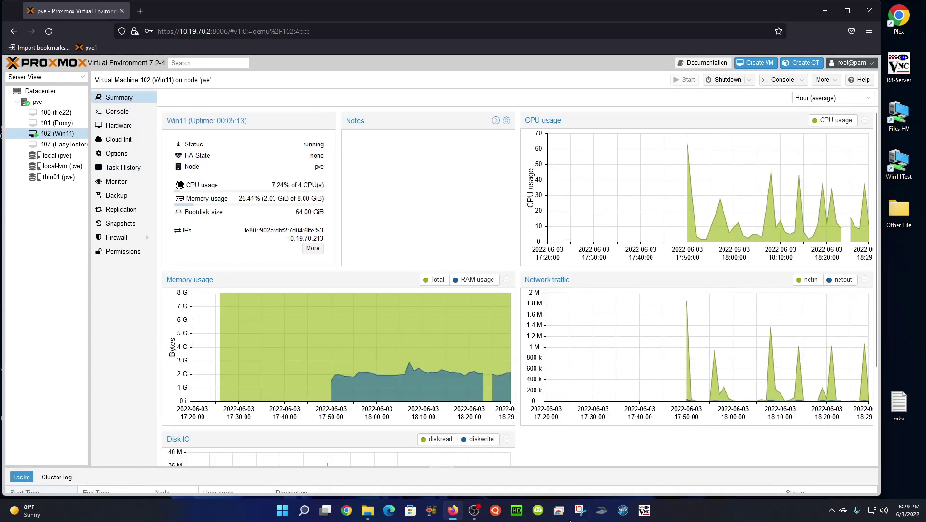
{"action": "left_click", "coordinate": [644, 510]}
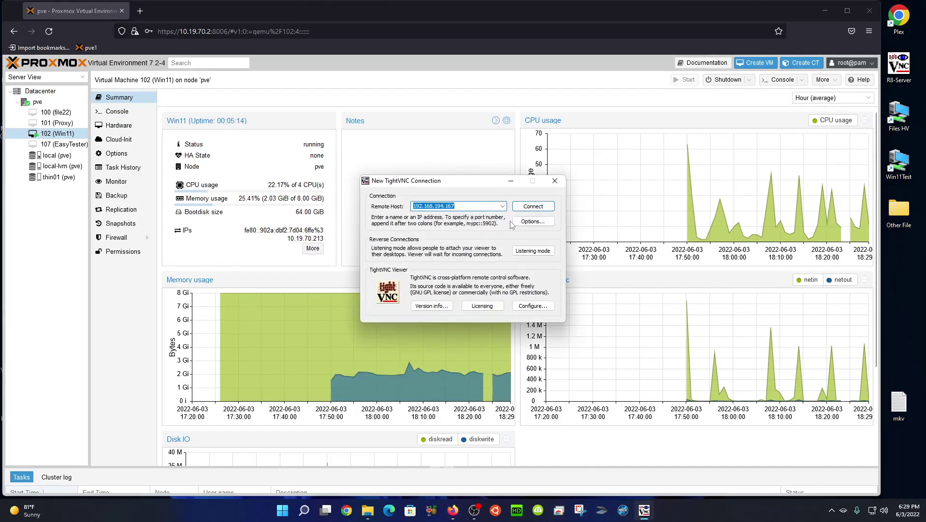
{"action": "left_click", "coordinate": [502, 207]}
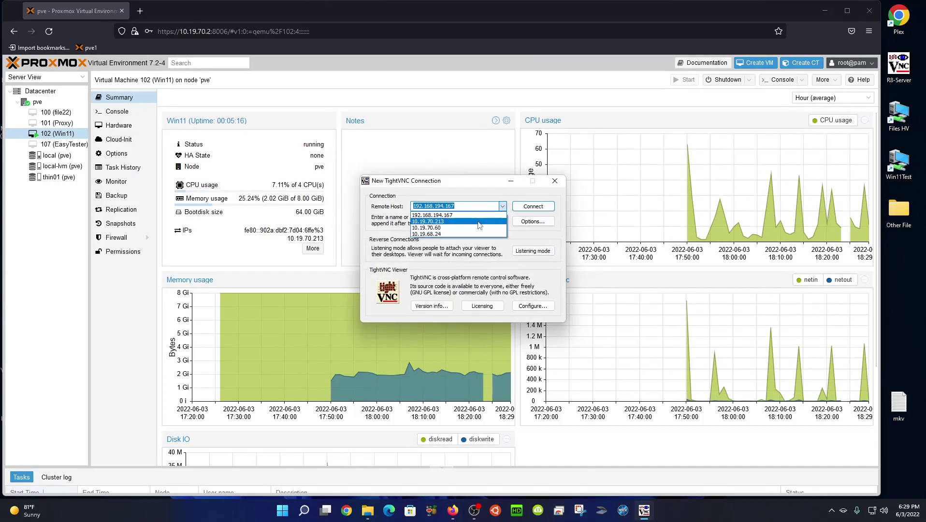
{"action": "left_click", "coordinate": [482, 222]}
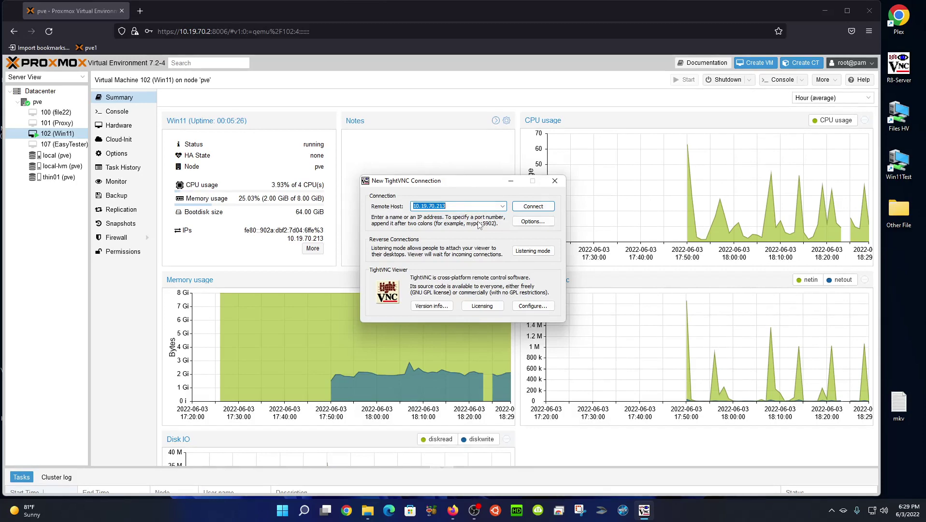
{"action": "left_click", "coordinate": [538, 207]}
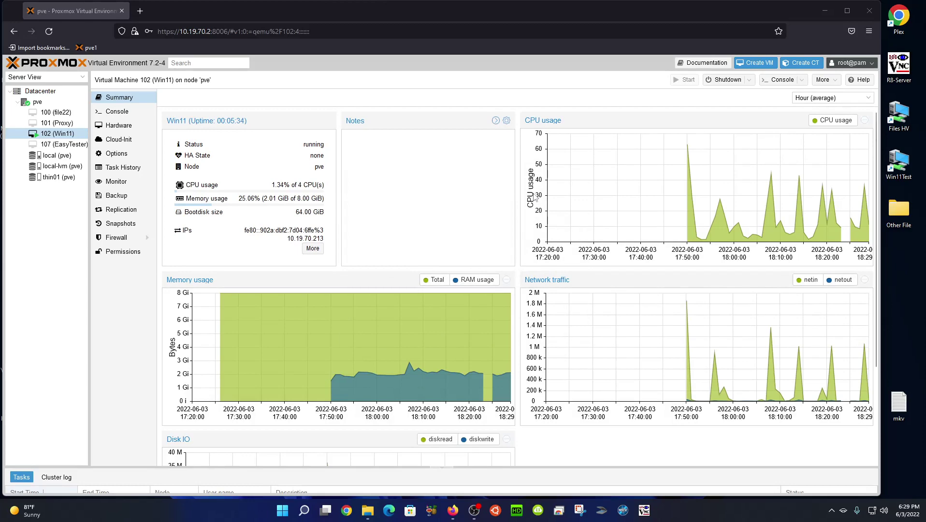
- Connect TightVNC Viewer to the ZeroTier address 192.168.194.167 and submit the VNC password
{"action": "left_click", "coordinate": [644, 511]}
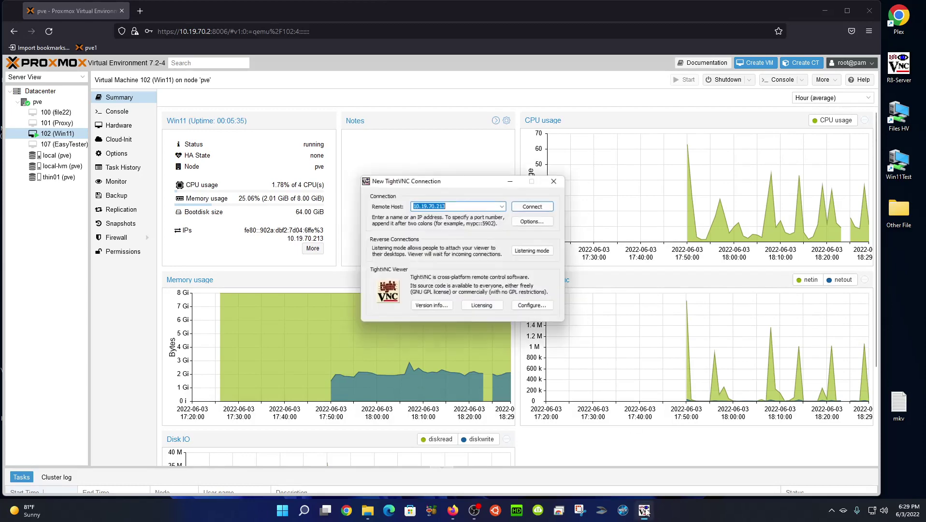
{"action": "left_click", "coordinate": [502, 207]}
{"action": "left_click", "coordinate": [476, 222]}
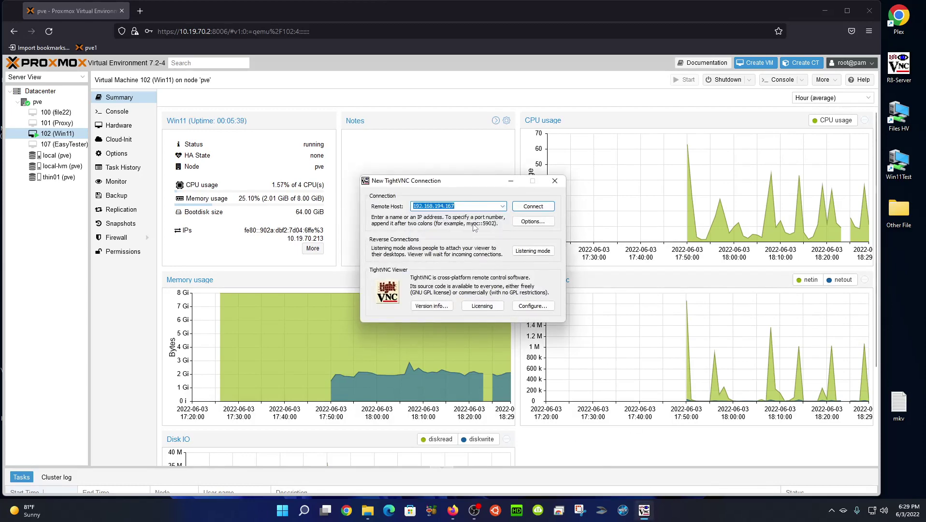
{"action": "left_click", "coordinate": [533, 208]}
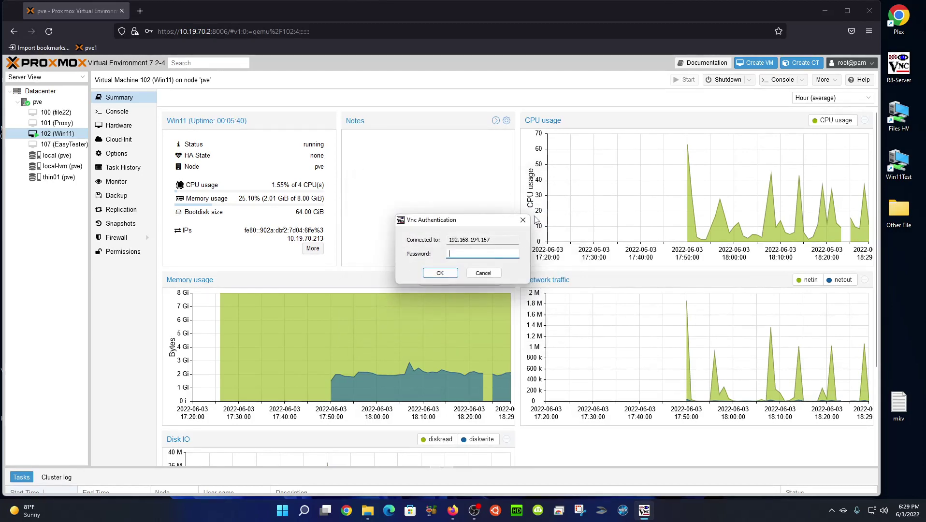
{"action": "type", "text": "**********"}
{"action": "key", "text": "Return"}
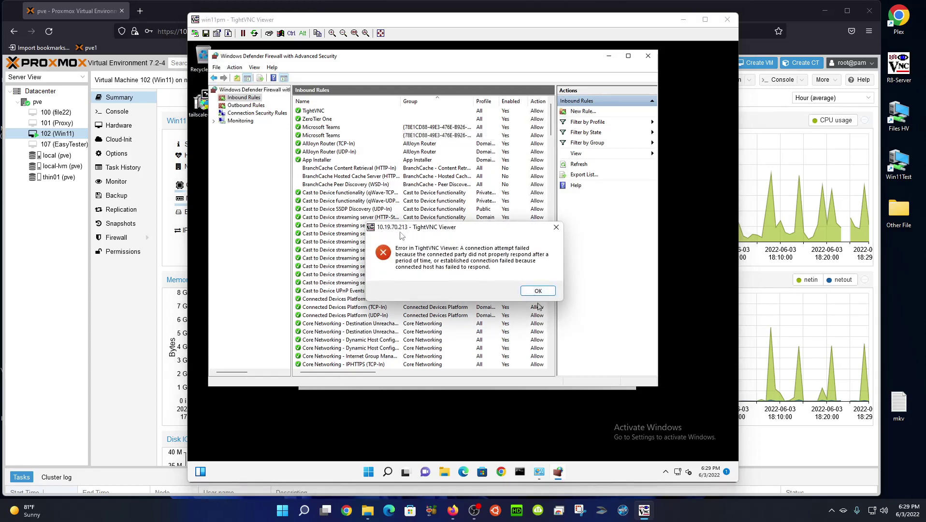
- Dismiss the error saying the 10.19.70.213 connection failed
{"action": "left_click", "coordinate": [538, 292]}
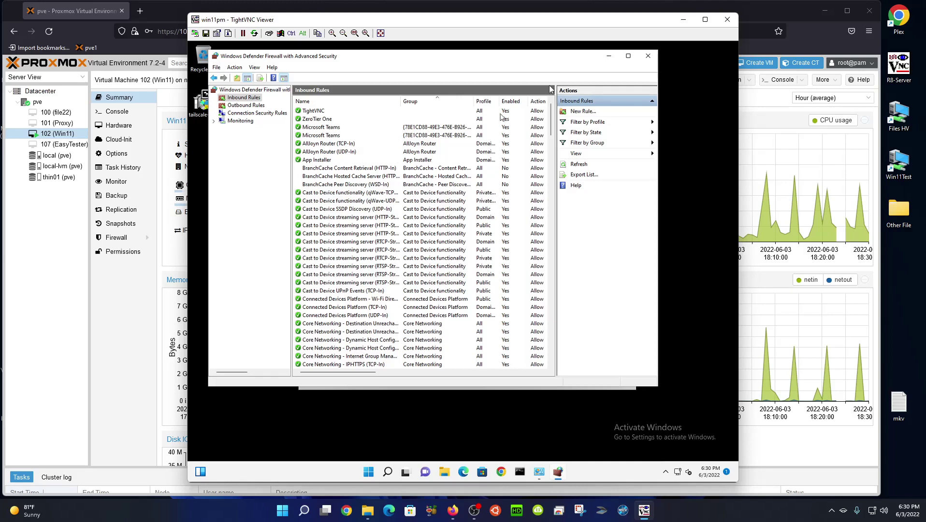
- Close the VNC session and reset the TightVNC rule's remote addresses to Any IP address via the VM console
{"action": "left_click", "coordinate": [727, 19]}
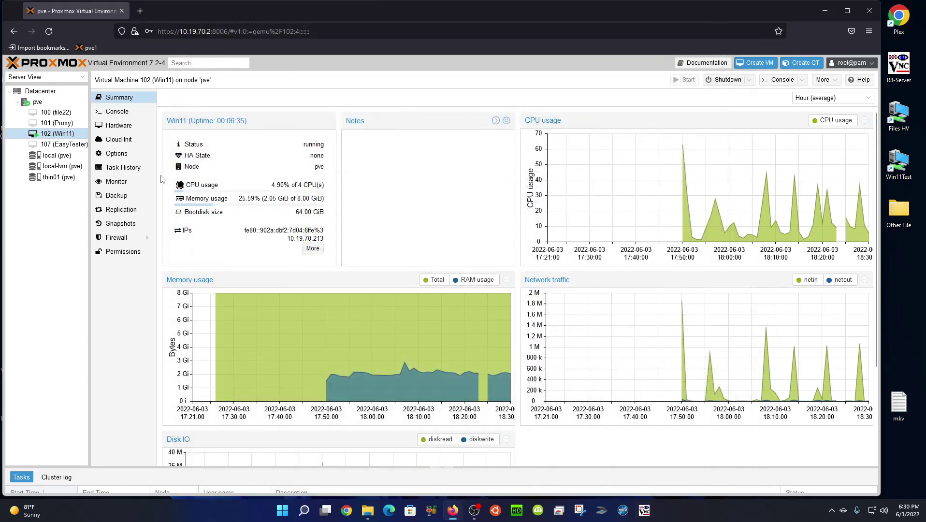
{"action": "left_click", "coordinate": [117, 111]}
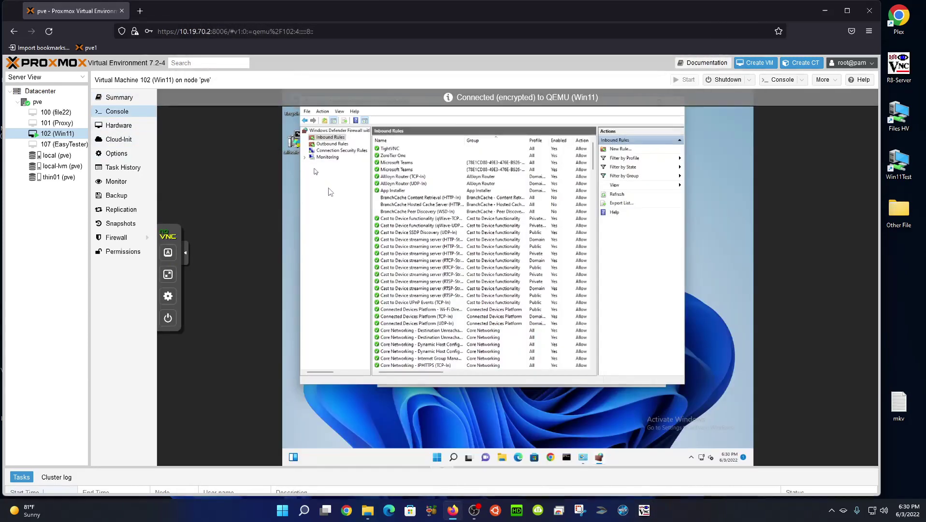
{"action": "double_click", "coordinate": [392, 150]}
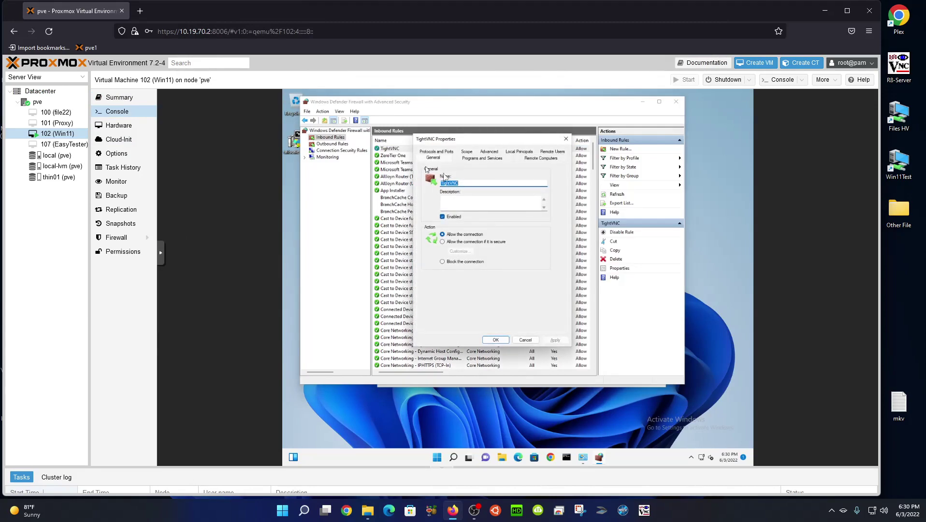
{"action": "left_click", "coordinate": [466, 152]}
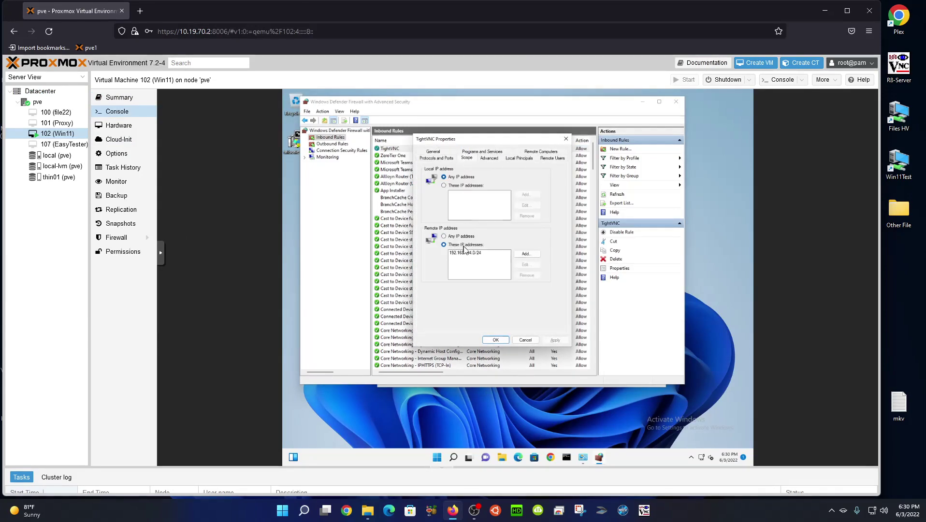
{"action": "left_click", "coordinate": [483, 253]}
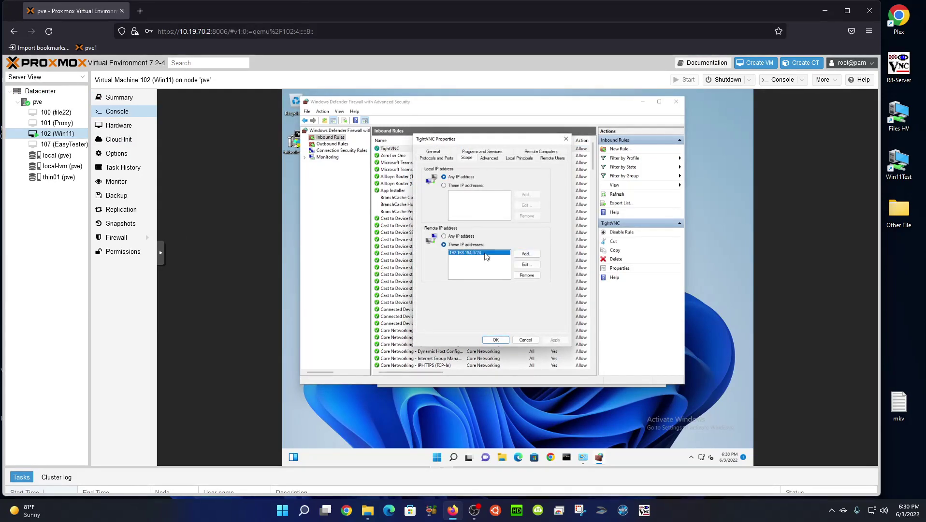
{"action": "left_click", "coordinate": [468, 237]}
{"action": "left_click", "coordinate": [555, 340]}
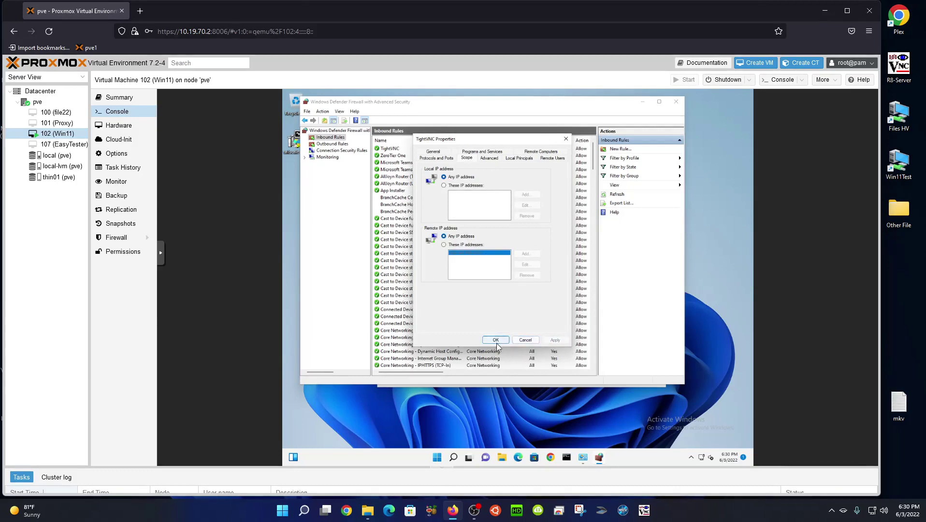
{"action": "left_click", "coordinate": [495, 340]}
{"action": "left_click", "coordinate": [121, 98]}
- Connect TightVNC Viewer to the LAN address 10.19.70.213 and submit the VNC password
{"action": "left_click", "coordinate": [645, 511]}
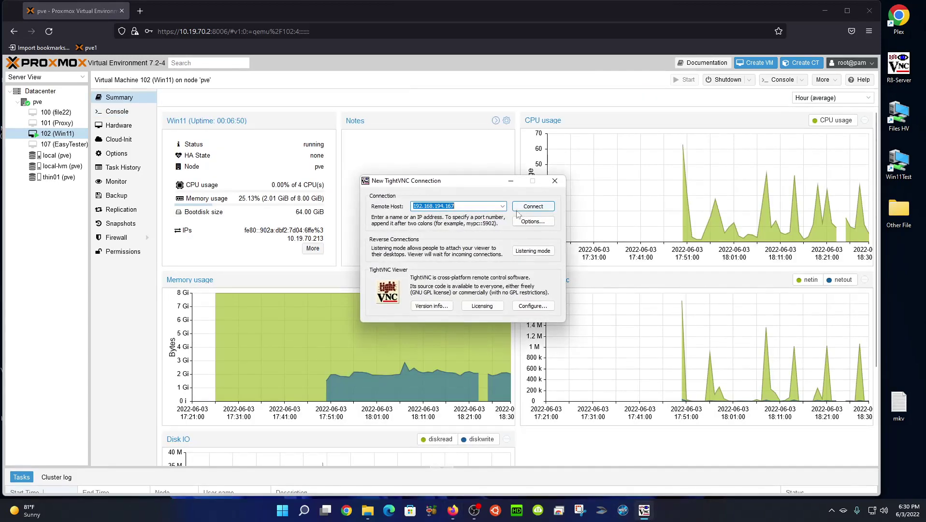
{"action": "left_click", "coordinate": [503, 206]}
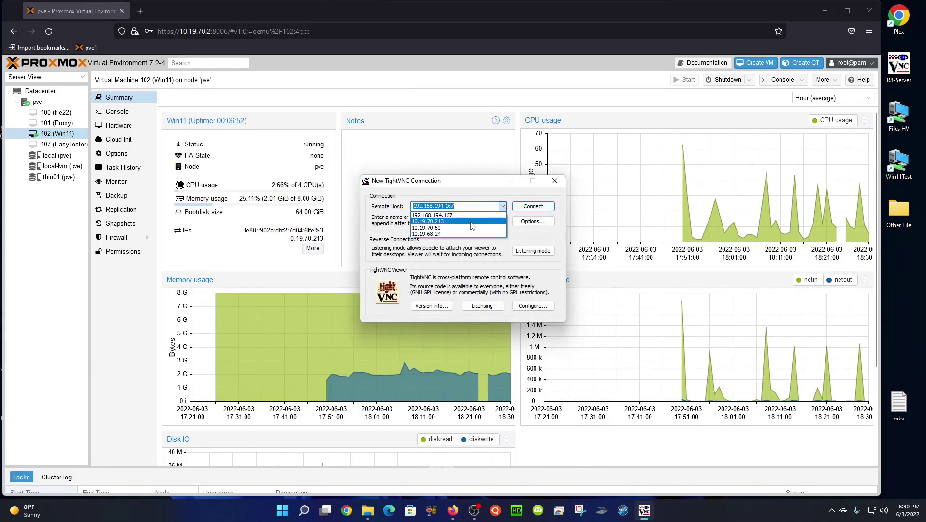
{"action": "left_click", "coordinate": [476, 227]}
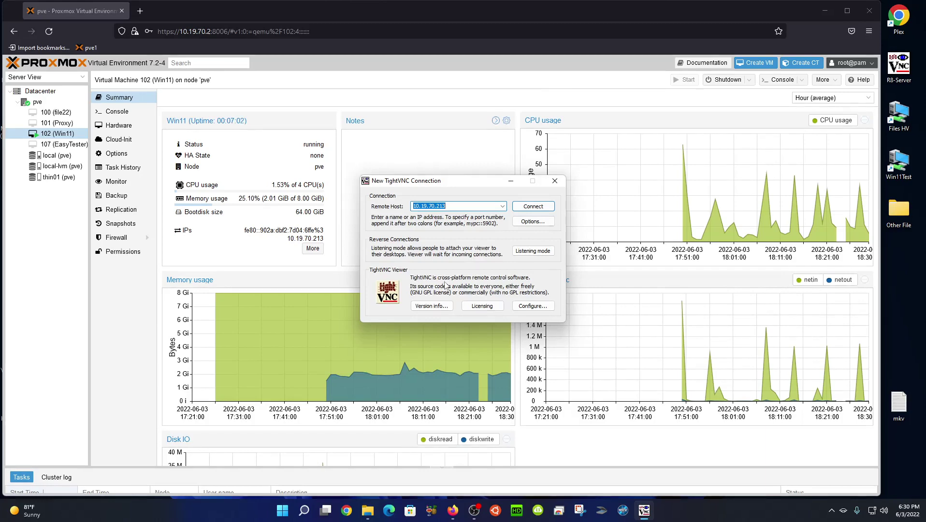
{"action": "left_click", "coordinate": [532, 207]}
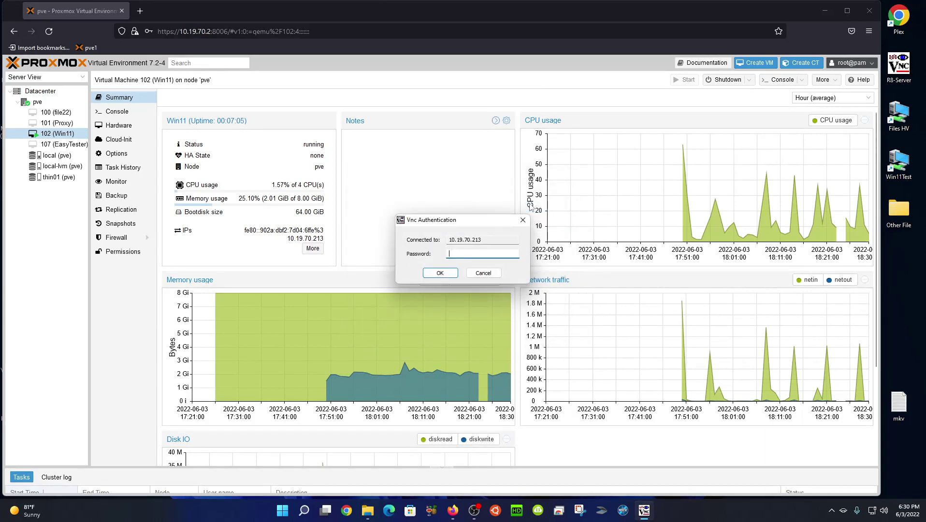
{"action": "type", "text": "•••••••"}
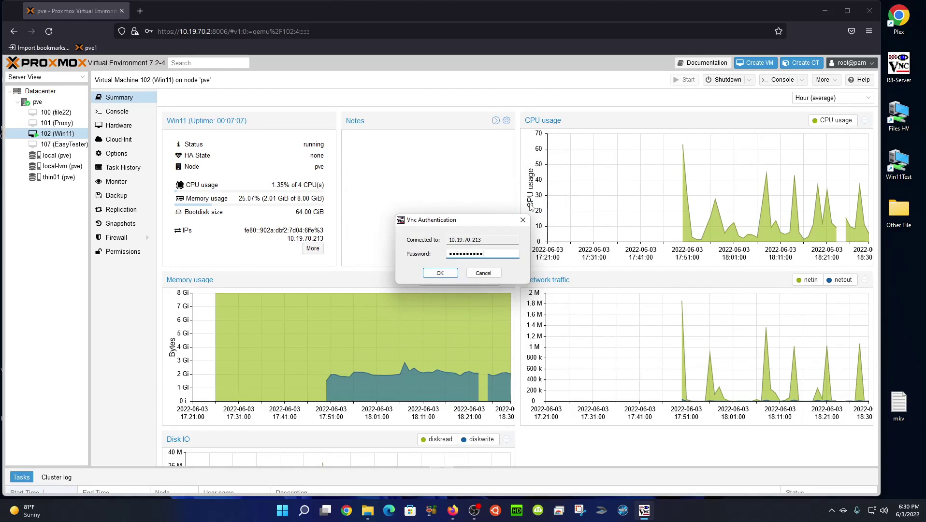
{"action": "key", "text": "Return"}
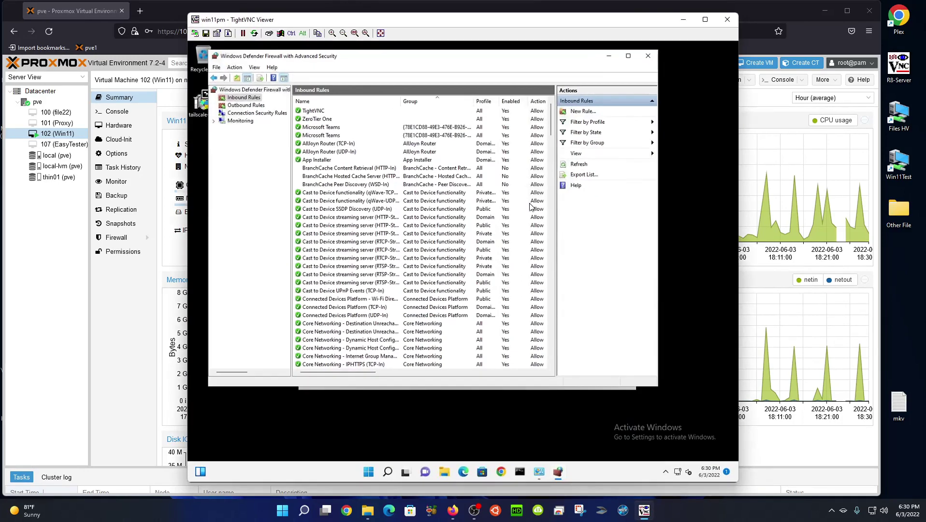
- Close the LAN session and limit the TightVNC rule's remote addresses to 192.168.194.0/24 again
{"action": "left_click", "coordinate": [727, 20]}
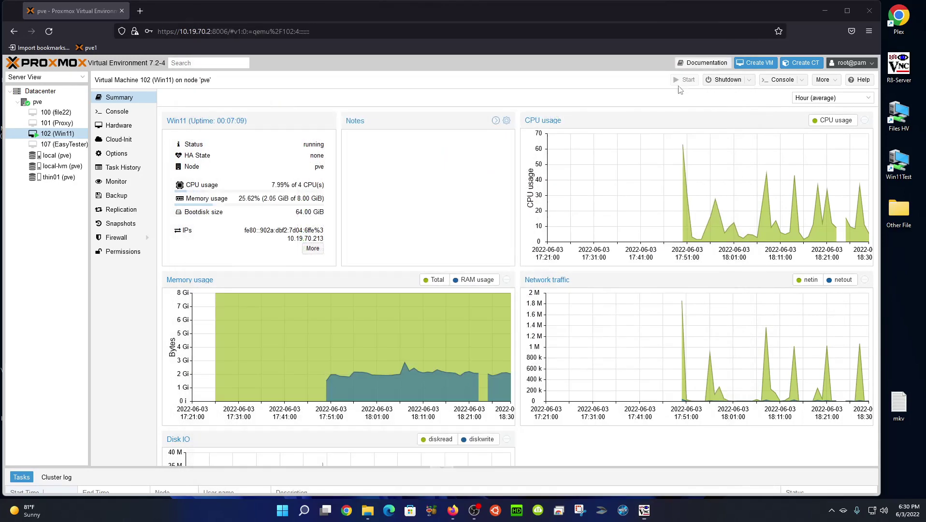
{"action": "left_click", "coordinate": [117, 111]}
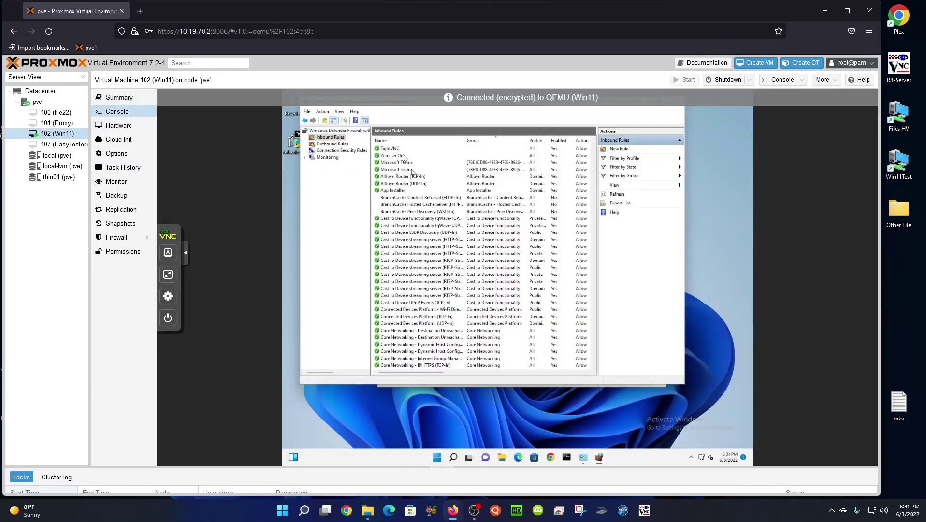
{"action": "double_click", "coordinate": [399, 149]}
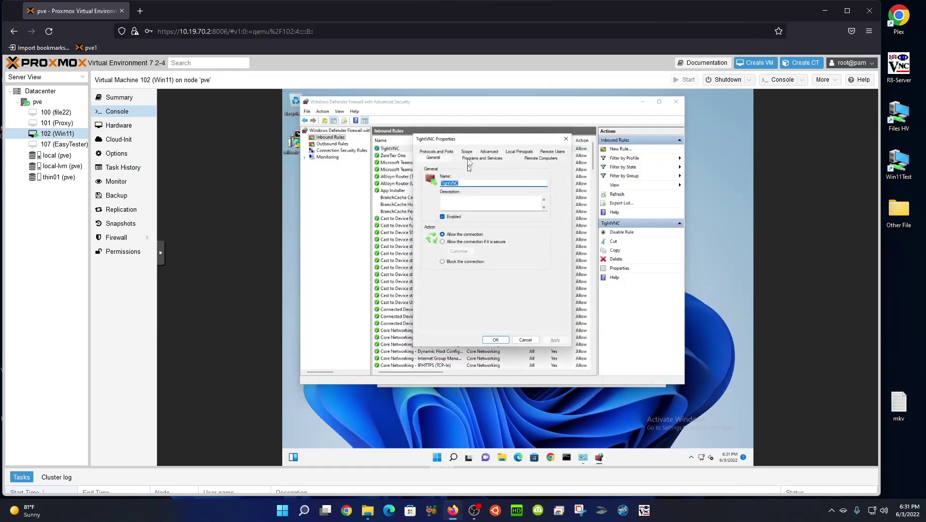
{"action": "left_click", "coordinate": [466, 153]}
{"action": "left_click", "coordinate": [463, 245]}
{"action": "left_click", "coordinate": [526, 254]}
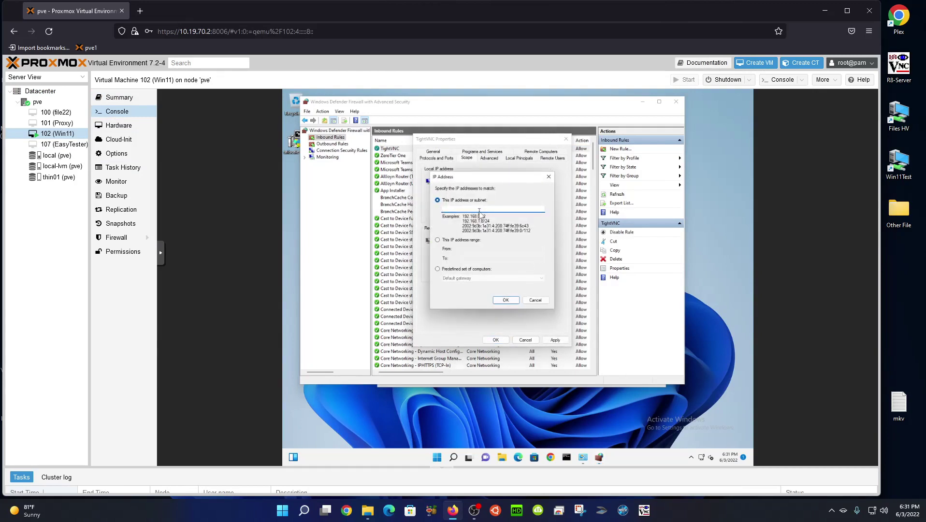
{"action": "type", "text": "192.168.194.0/24"}
{"action": "left_click", "coordinate": [505, 300]}
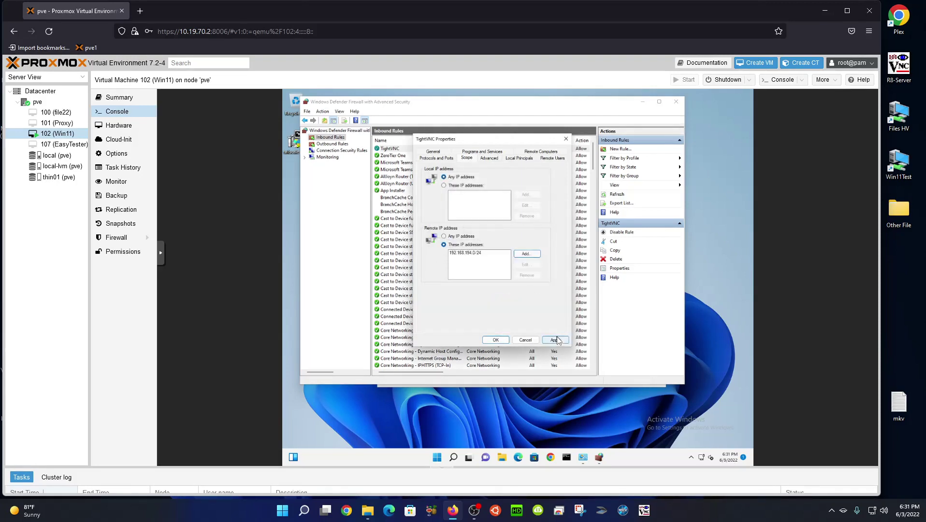
{"action": "left_click", "coordinate": [495, 340]}
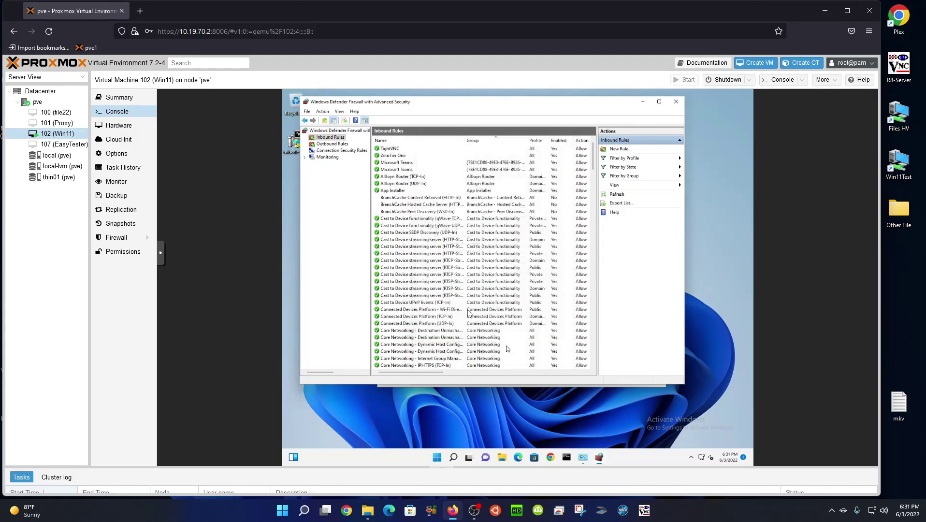
- Retry the TightVNC connection to 10.19.70.213, then open a new connection's remote host list
{"action": "left_click", "coordinate": [119, 97]}
{"action": "left_click", "coordinate": [644, 510]}
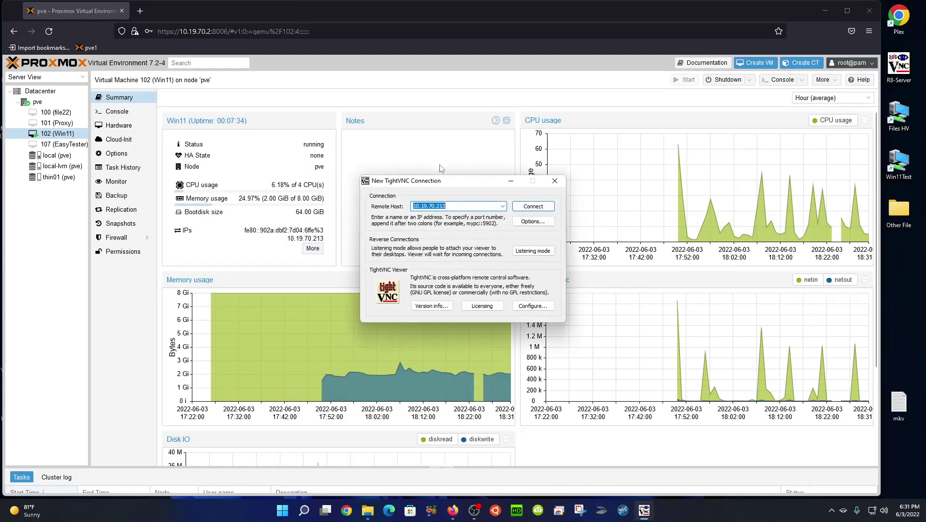
{"action": "left_click", "coordinate": [519, 208]}
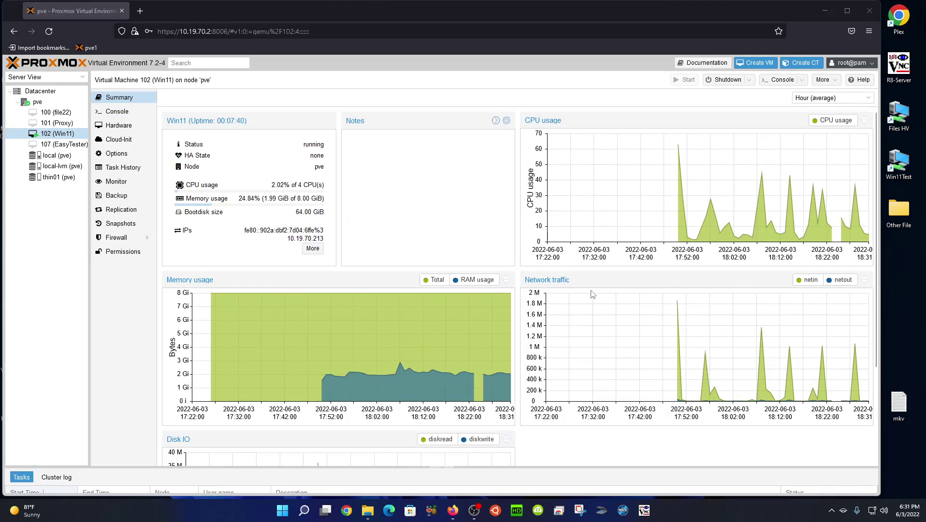
{"action": "left_click", "coordinate": [650, 512]}
{"action": "left_click", "coordinate": [502, 207]}
- Connect TightVNC Viewer to 192.168.194.167 with the VNC password and dismiss the 10.19.70.213 failure error
{"action": "left_click", "coordinate": [494, 234]}
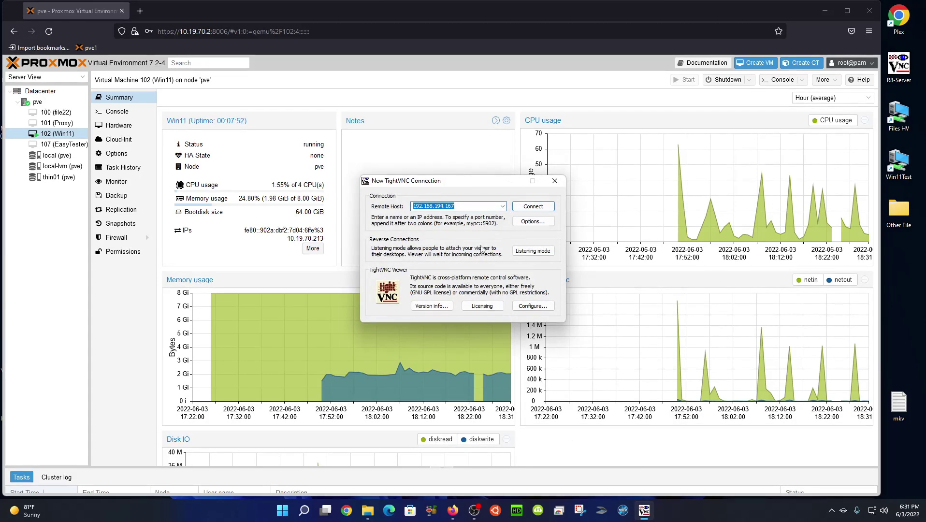
{"action": "left_click", "coordinate": [530, 208]}
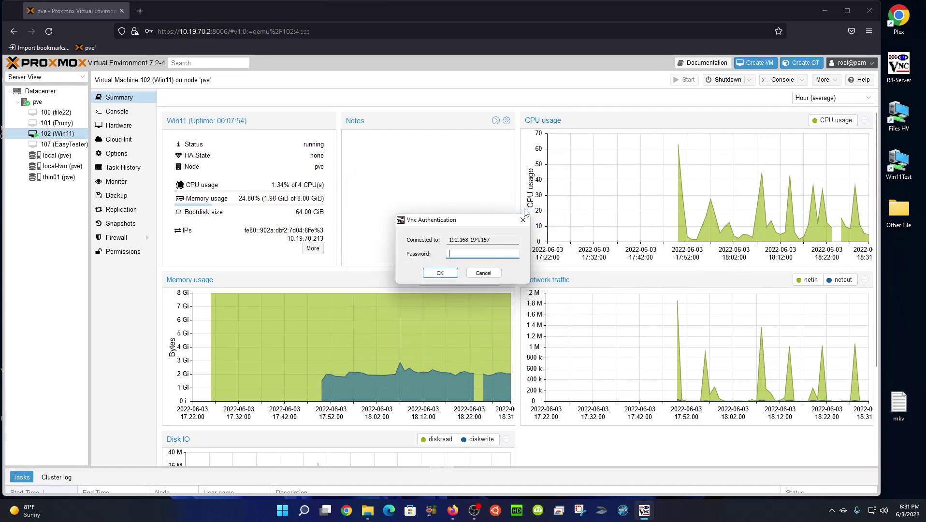
{"action": "type", "text": "*******"}
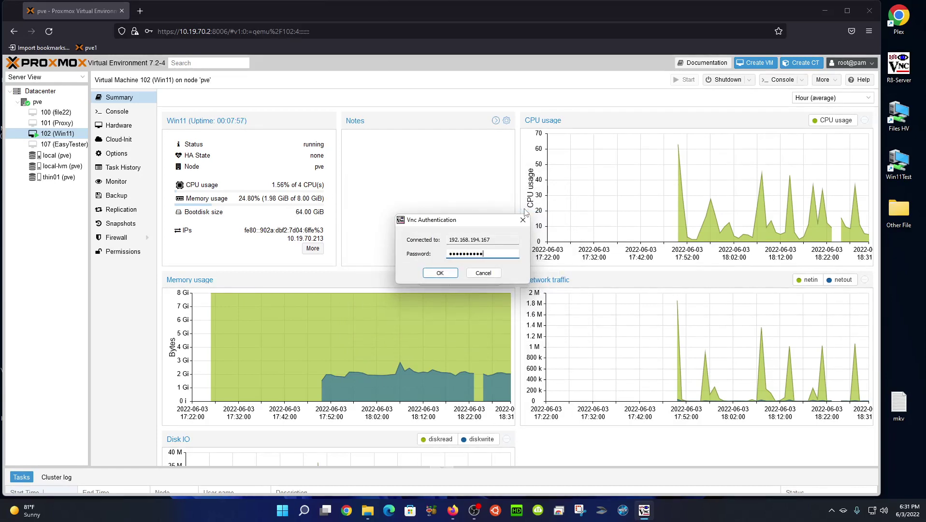
{"action": "key", "text": "Return"}
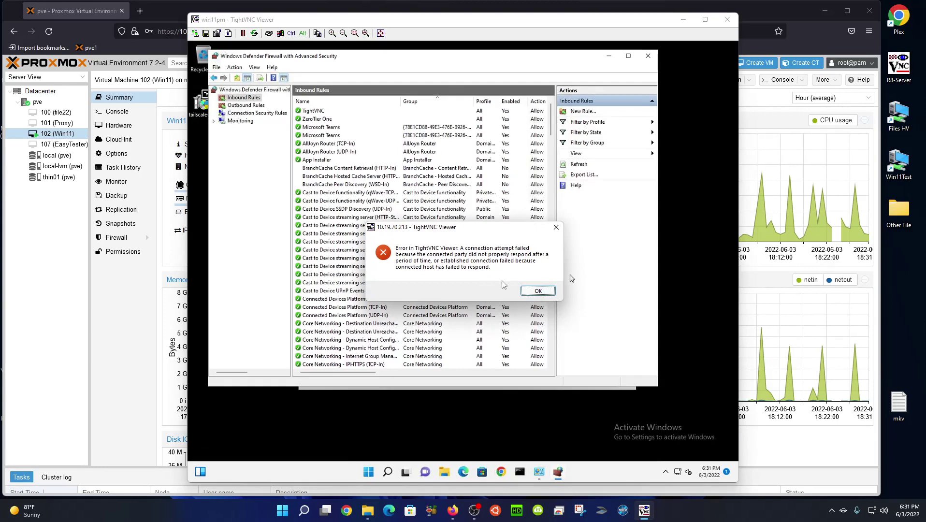
{"action": "left_click", "coordinate": [545, 292]}
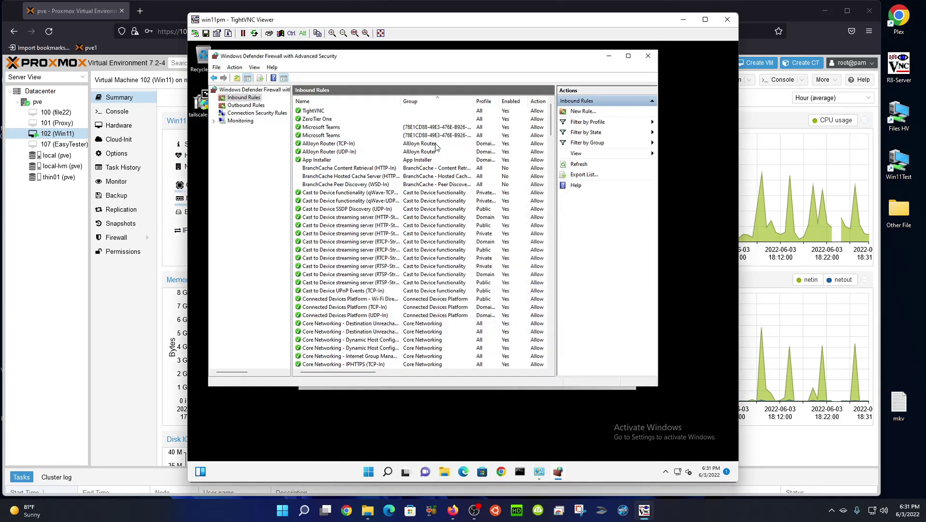